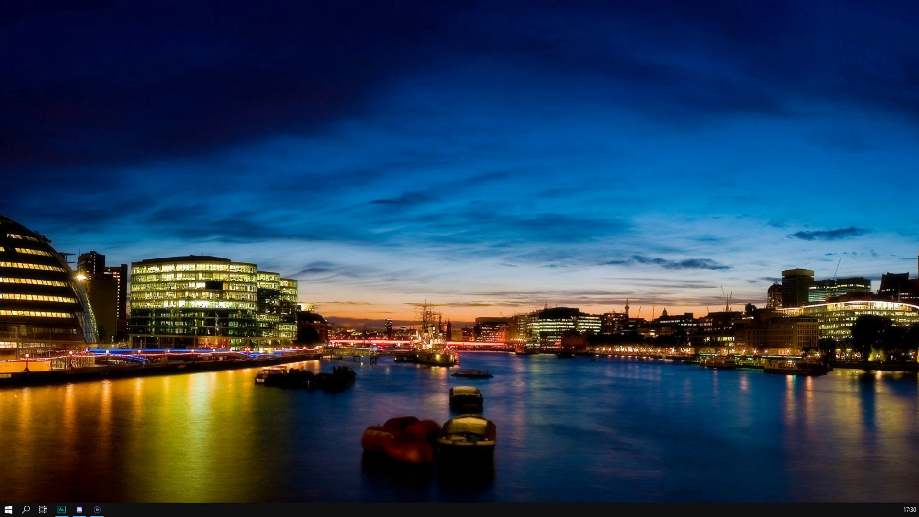
Step: Bring the Elgato Game Capture window up from its taskbar icon
click(98, 510)
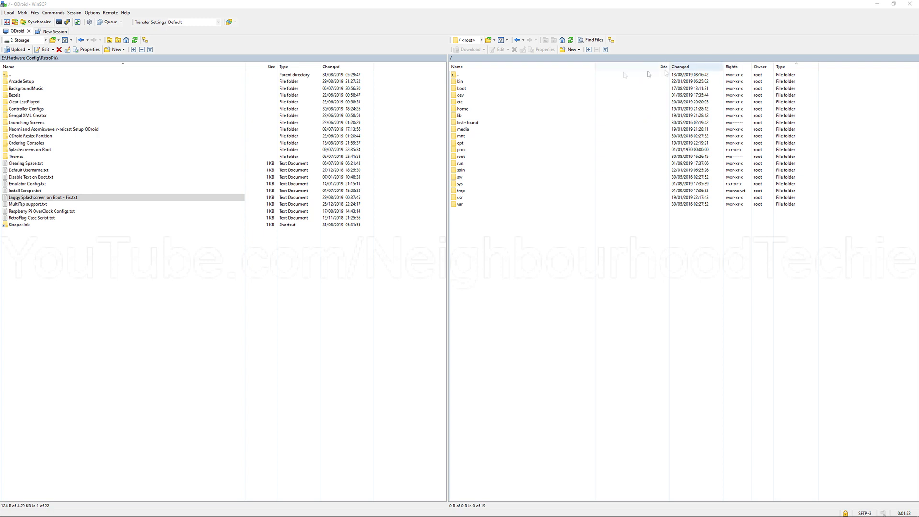
Step: Browse the device from home back to root, into /media/boot, and edit boot.ini
double_click(483, 109)
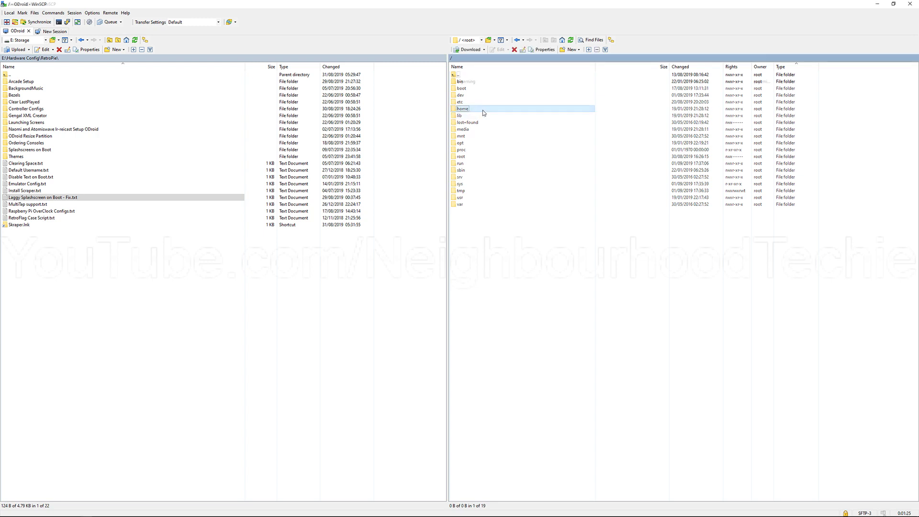
double_click(484, 77)
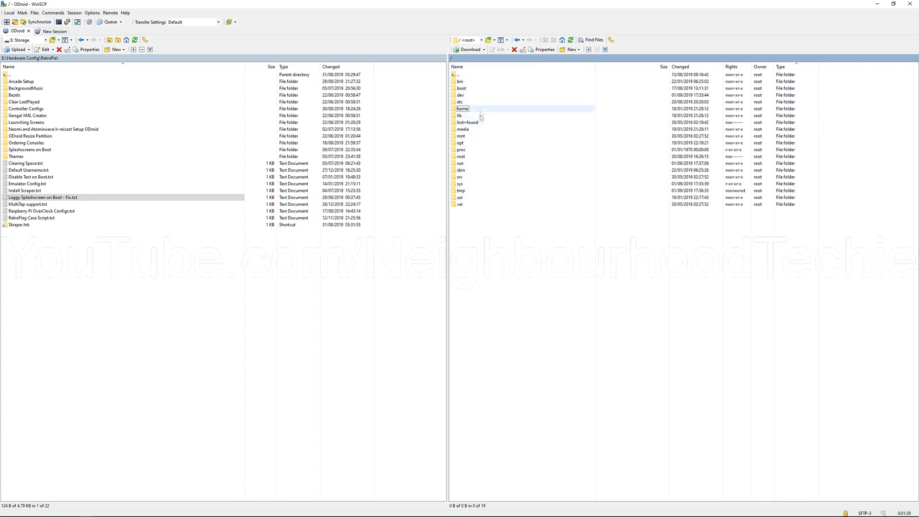
double_click(486, 129)
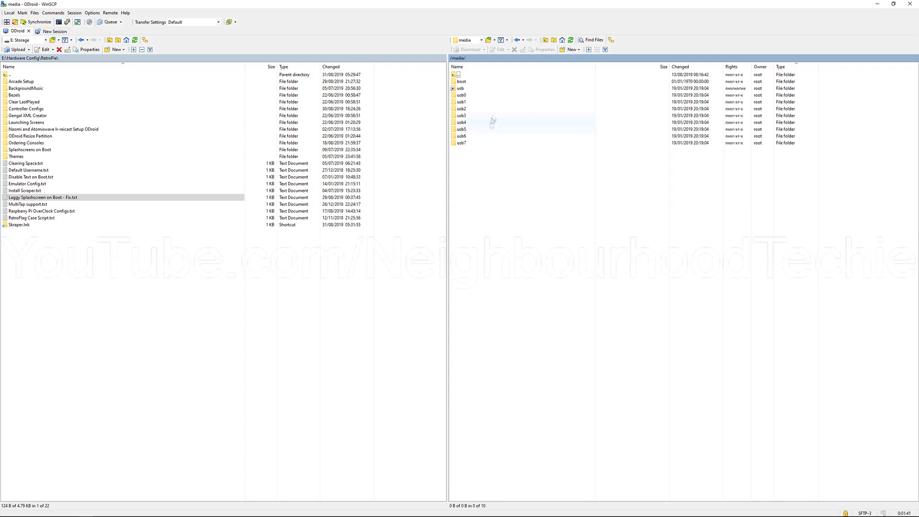
double_click(495, 82)
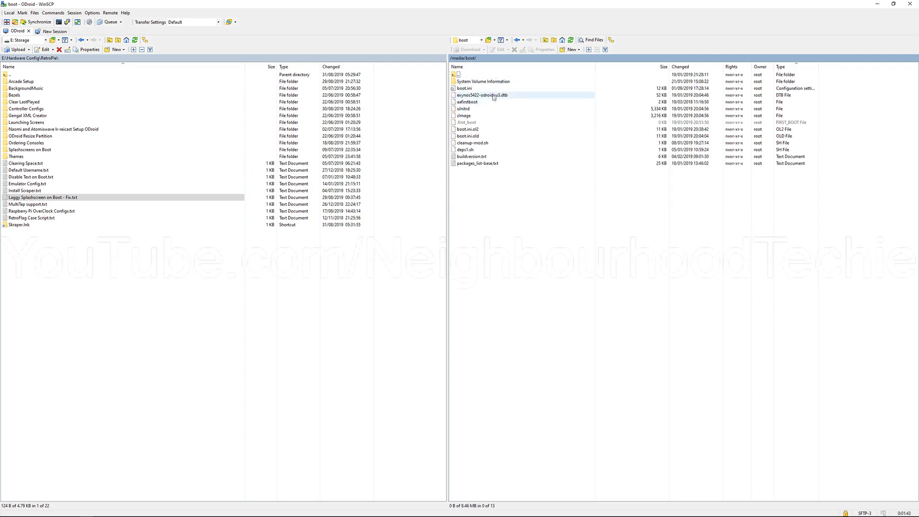
right_click(493, 88)
click(516, 107)
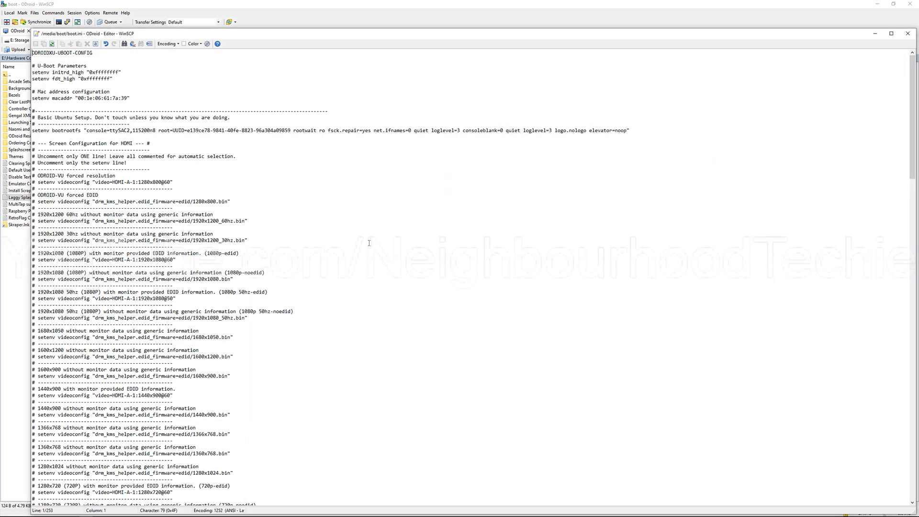
scroll(369, 243, down, 5)
scroll(368, 242, down, 10)
scroll(368, 243, down, 10)
scroll(368, 243, down, 6)
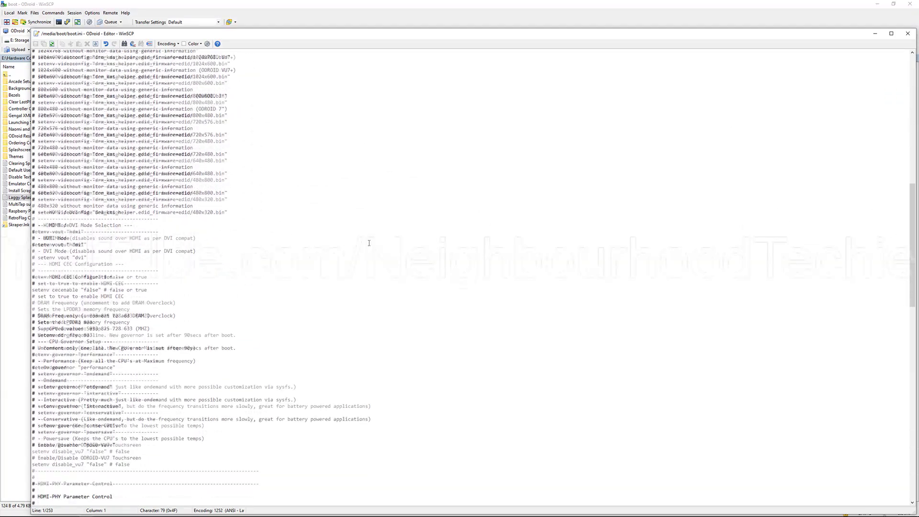
scroll(368, 243, down, 5)
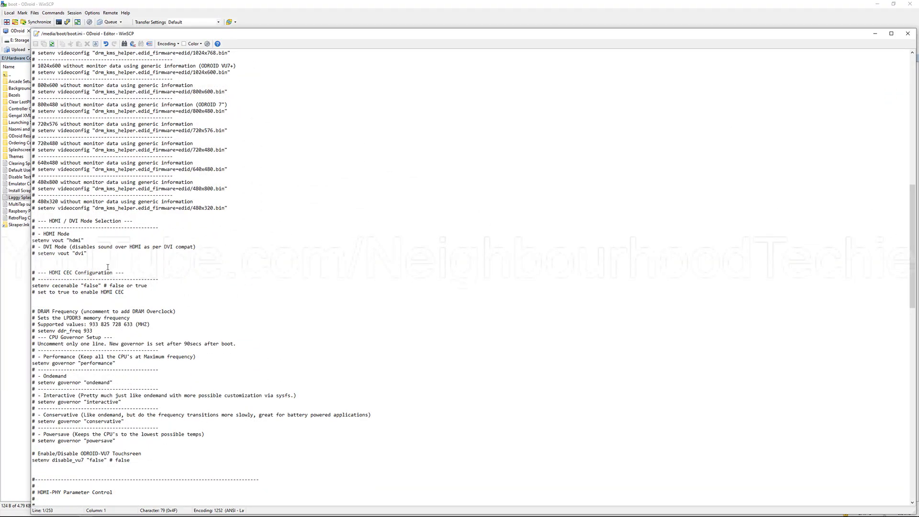
scroll(127, 255, down, 1)
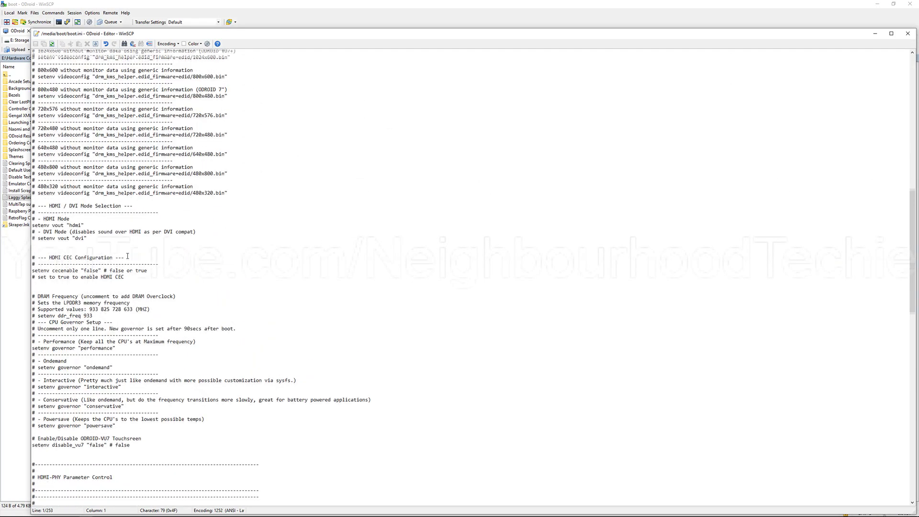
scroll(127, 256, down, 4)
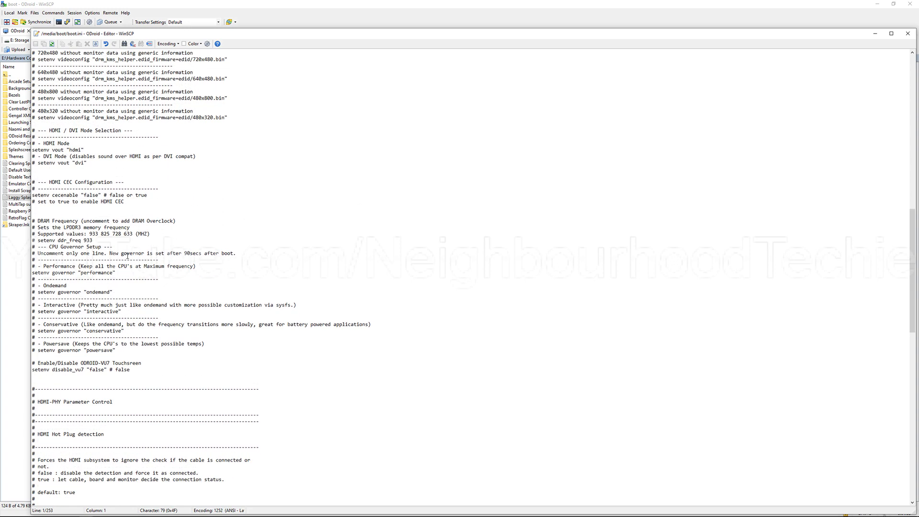
scroll(127, 256, up, 2)
Step: Insert an audio_pwm_mode=0 line below setenv vout "dvi" and save boot.ini
click(158, 209)
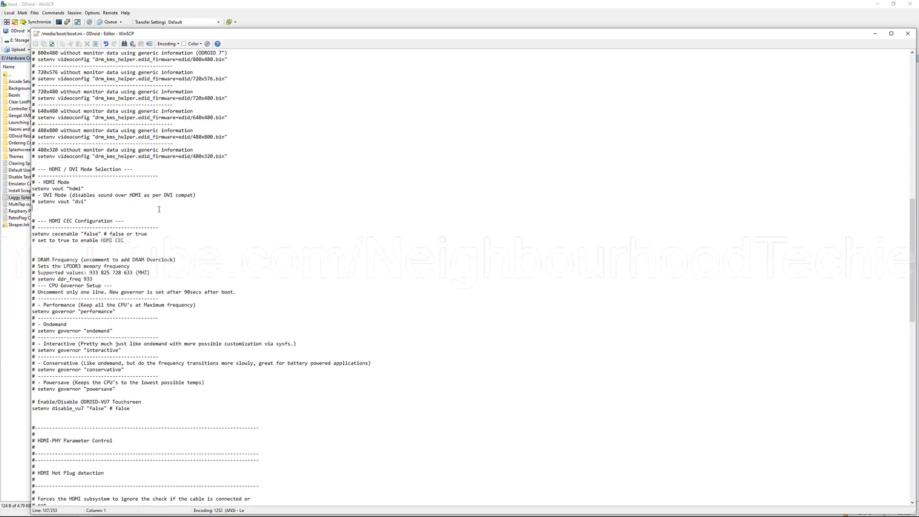
key(Return)
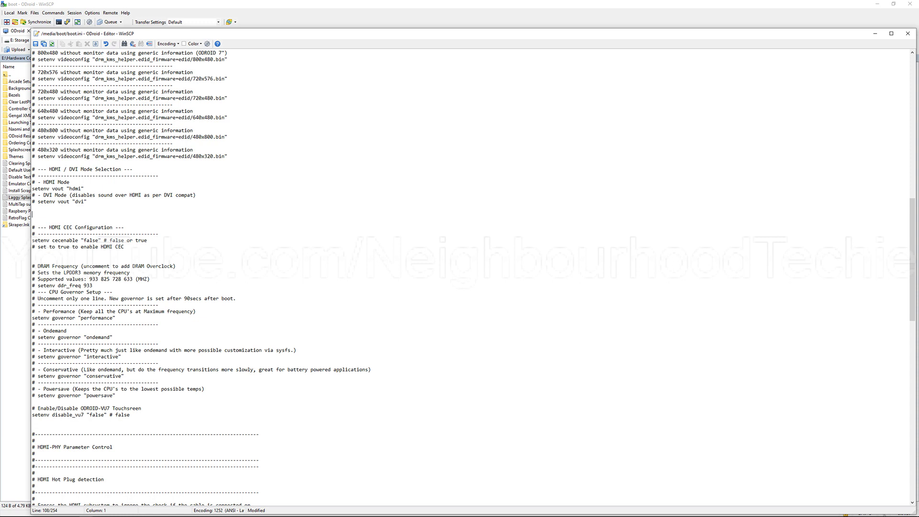
key(ctrl+s)
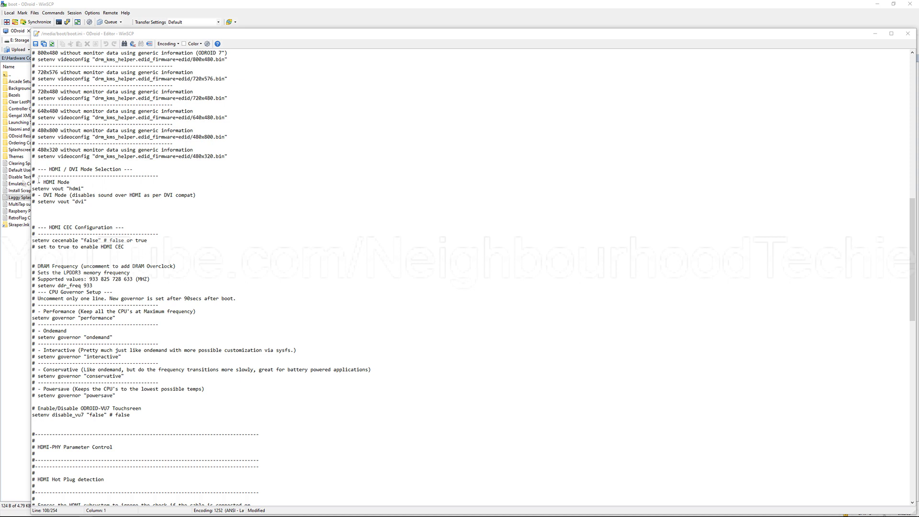
text(audio_pwm_mode=0)
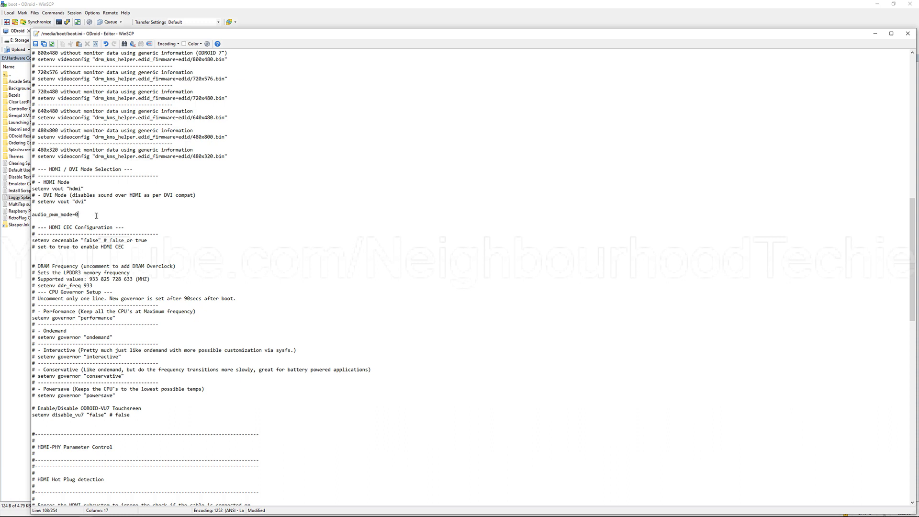
click(35, 44)
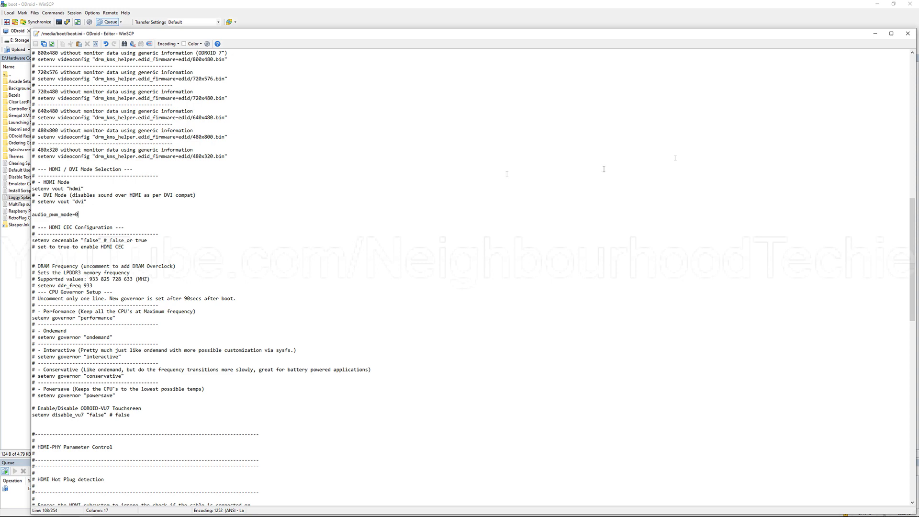
Step: Close the boot.ini editor and open /boot/config.txt for editing
click(900, 34)
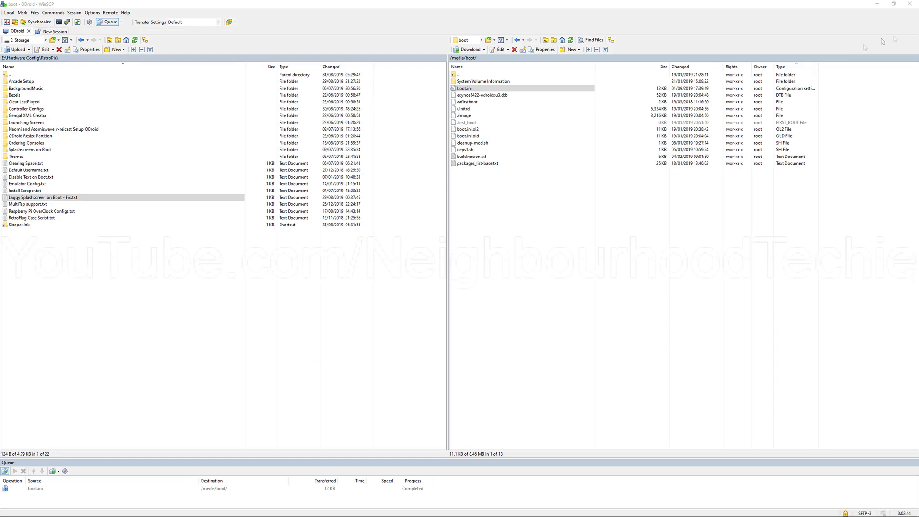
double_click(466, 76)
double_click(466, 76)
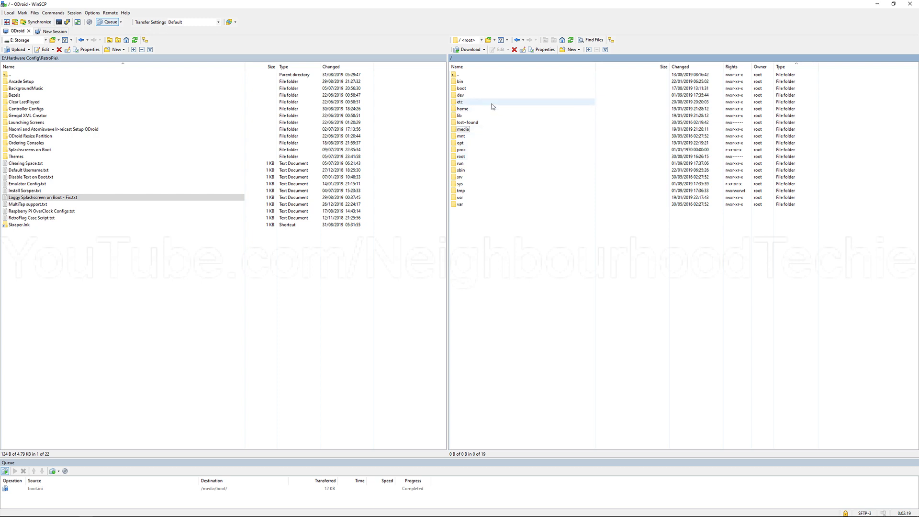
double_click(473, 87)
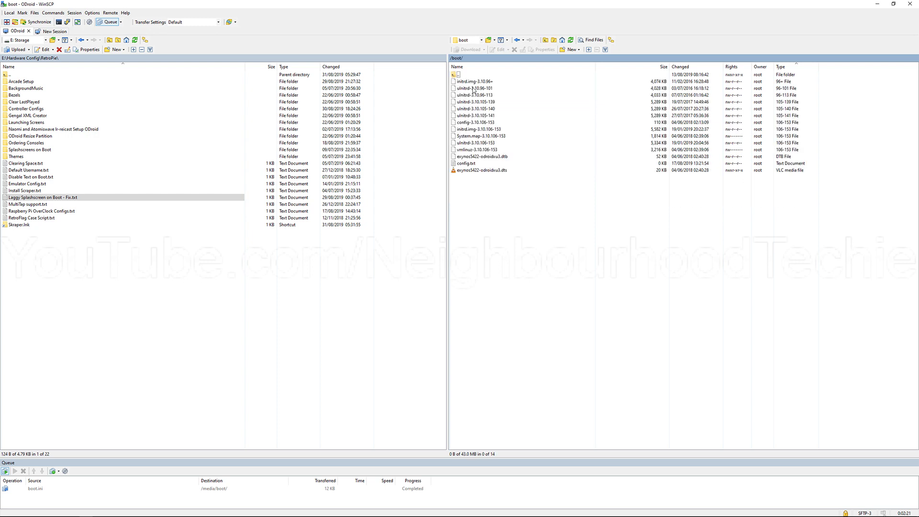
click(506, 165)
double_click(508, 165)
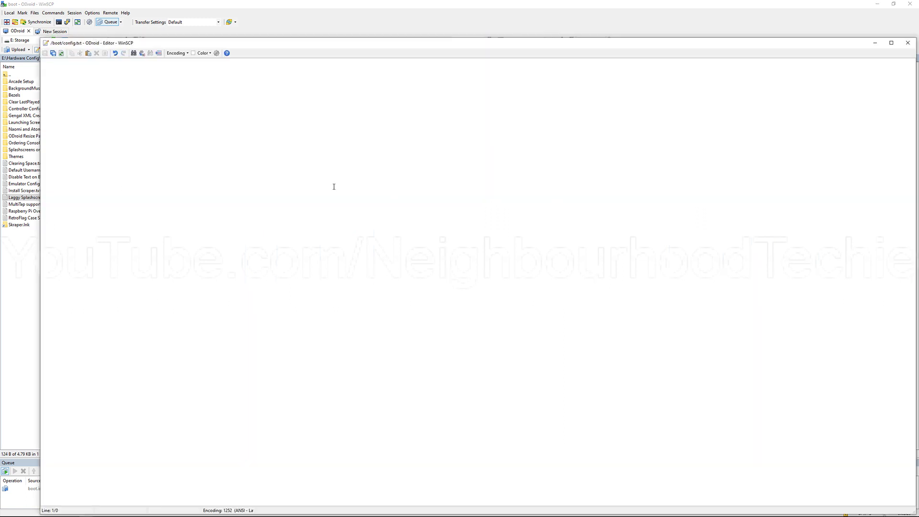
Step: Paste audio_pwm_mode=0 into config.txt, delete it, paste it again, and close the editor
text(audio_pwm_mode=0)
key(shift+Left)
key(shift+Left)
key(shift+Left)
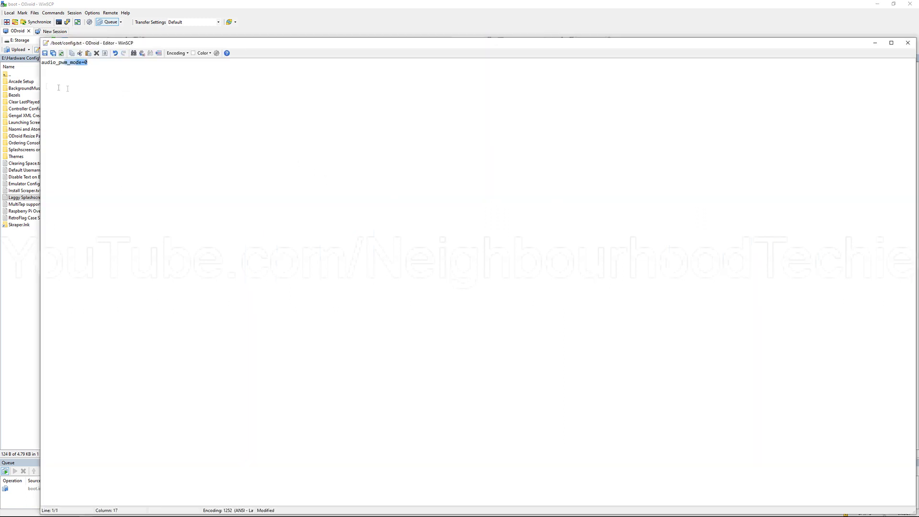
key(shift+Left)
key(shift+Left)
key(shift+Left)
key(ctrl+c)
key(Delete)
key(ctrl+v)
click(909, 42)
Step: Decline saving config.txt changes and deselect the /boot file list
click(467, 293)
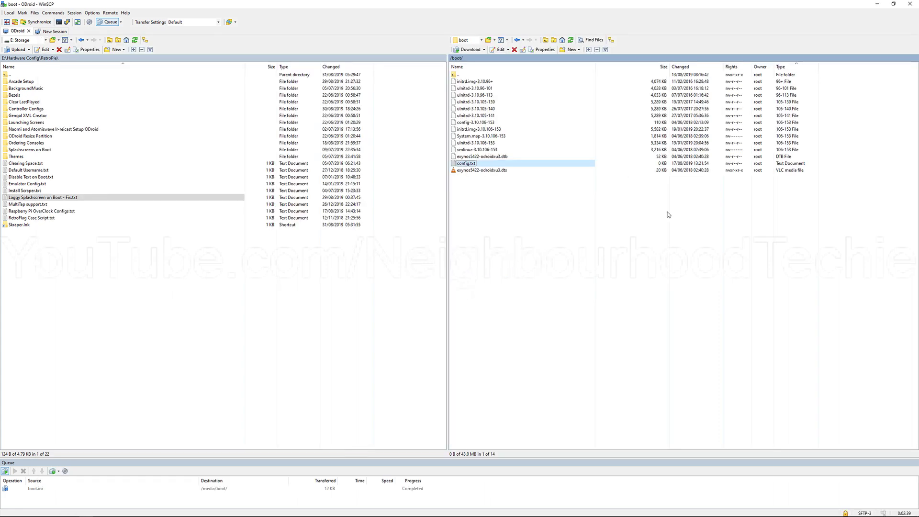
click(623, 216)
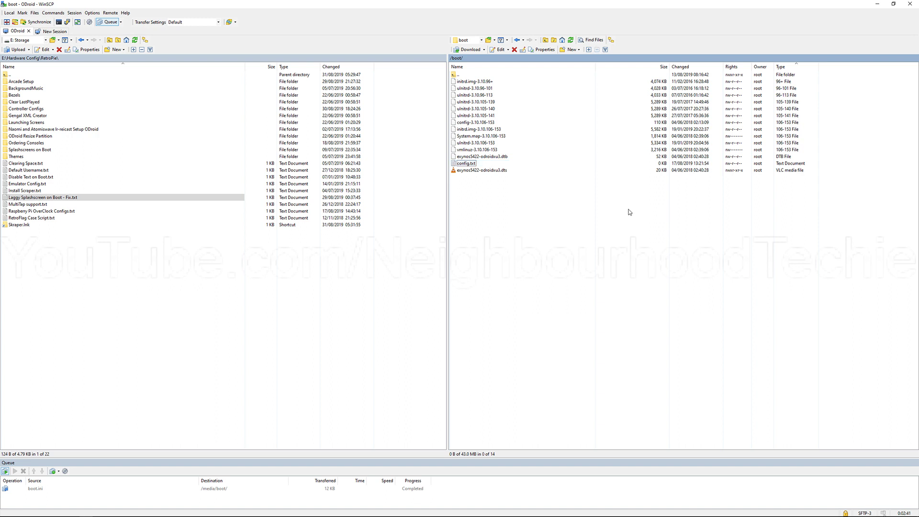